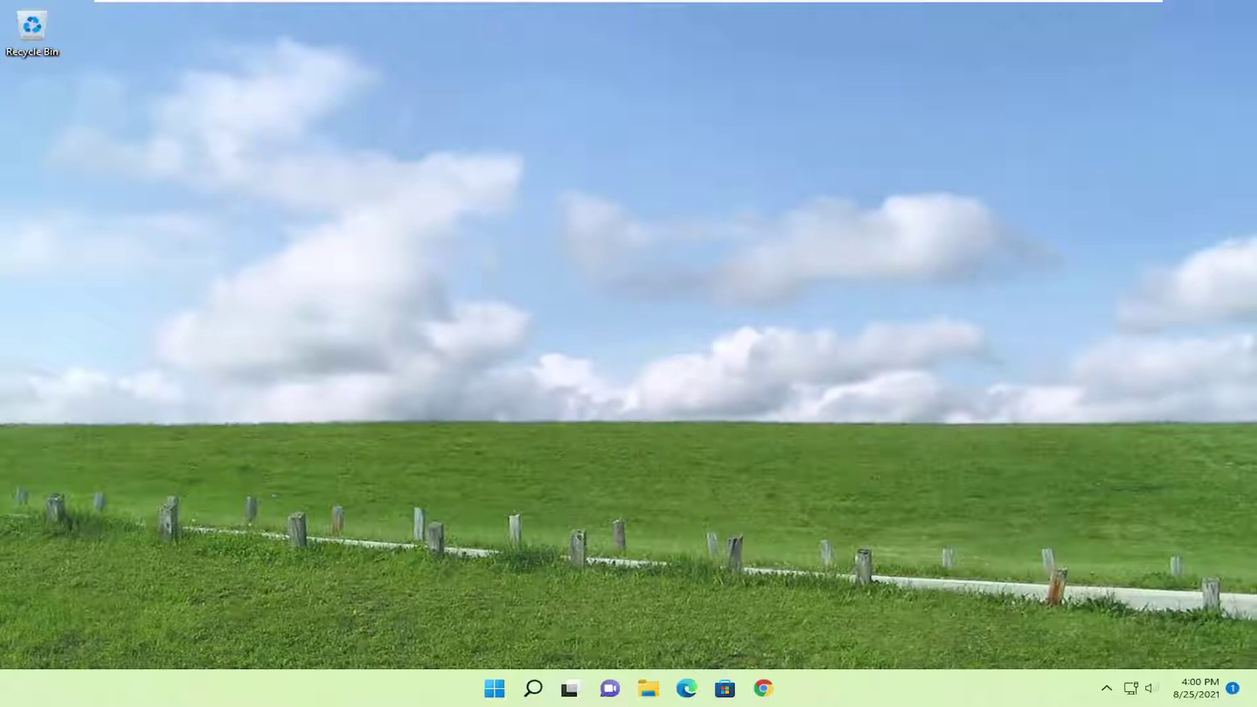
Search Windows for 'file explorer' so it appears as the best match.
{"action": "left_click", "coordinate": [534, 688]}
{"action": "type", "text": "f"}
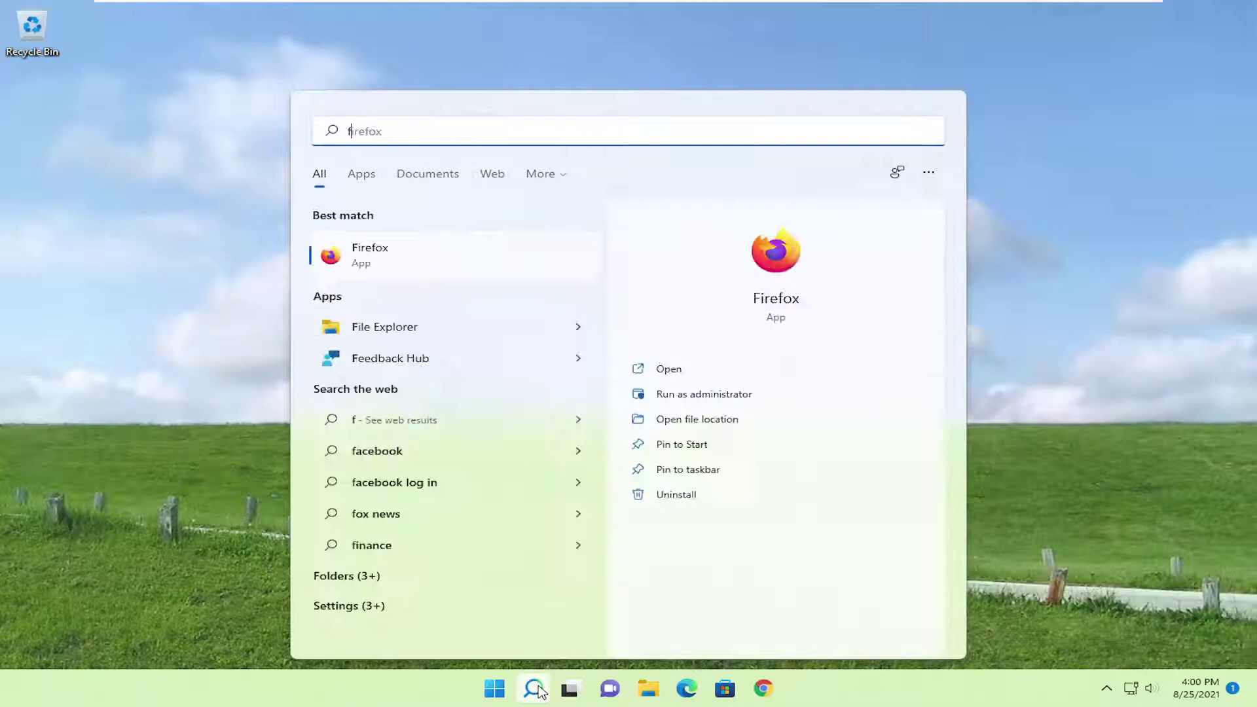
{"action": "type", "text": "ile explorer"}
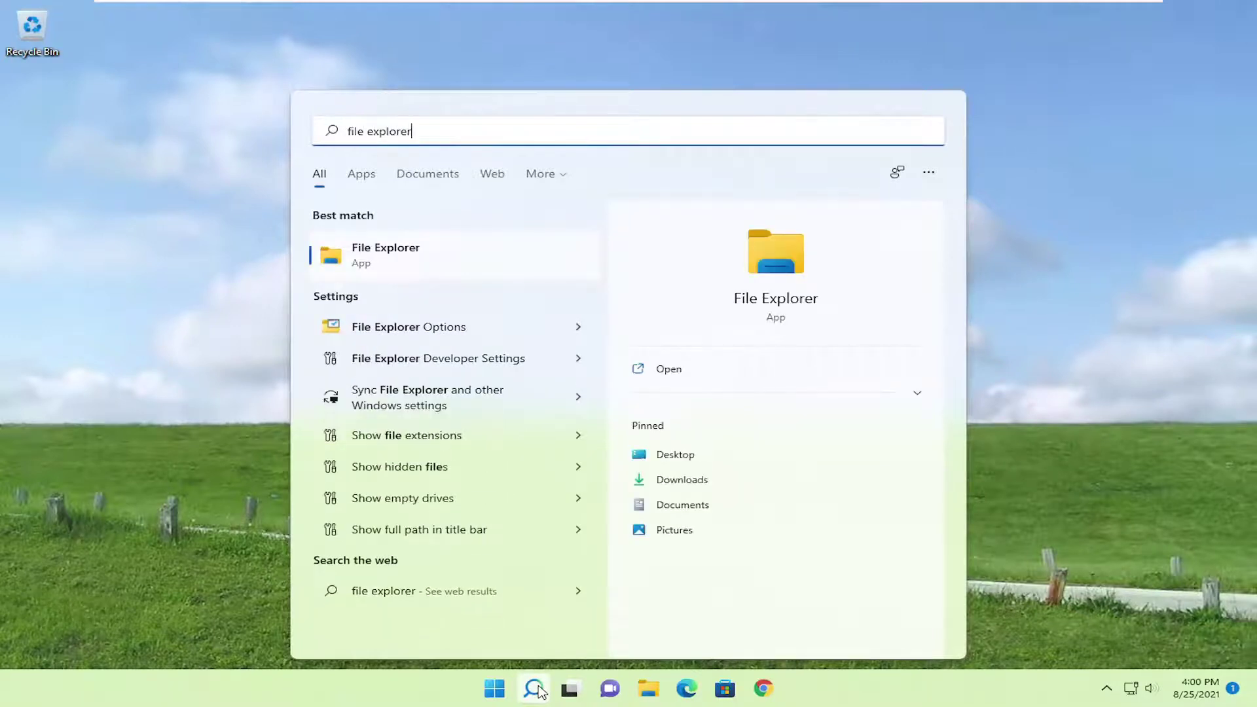
Launch File Explorer, navigate This PC > Local Disk (C:) > Windows and select the Temp folder.
{"action": "left_click", "coordinate": [397, 261]}
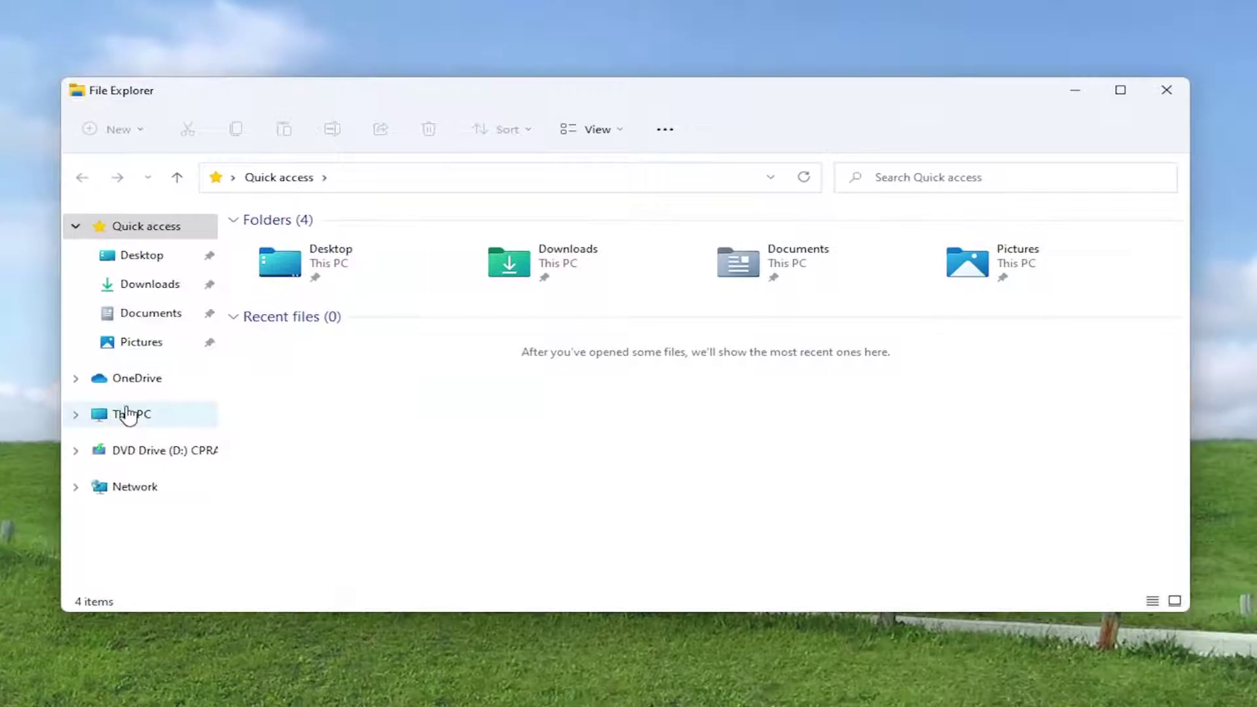
{"action": "left_click", "coordinate": [129, 417]}
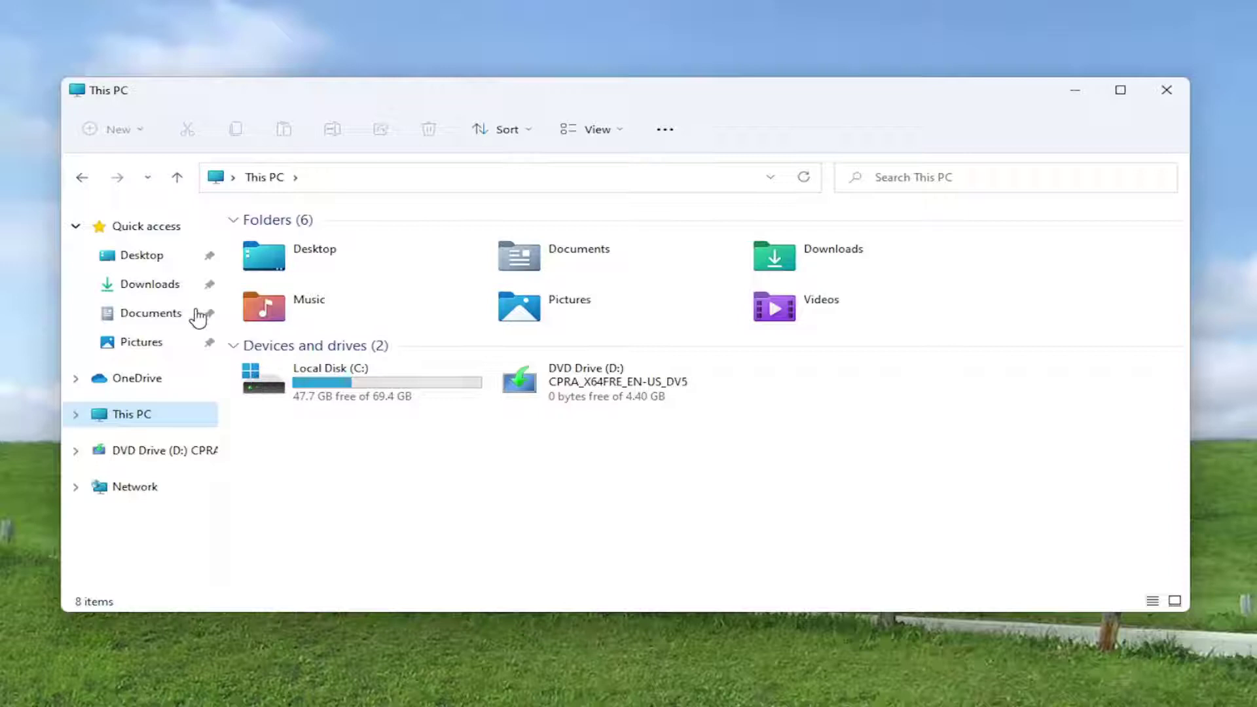
{"action": "double_click", "coordinate": [360, 393]}
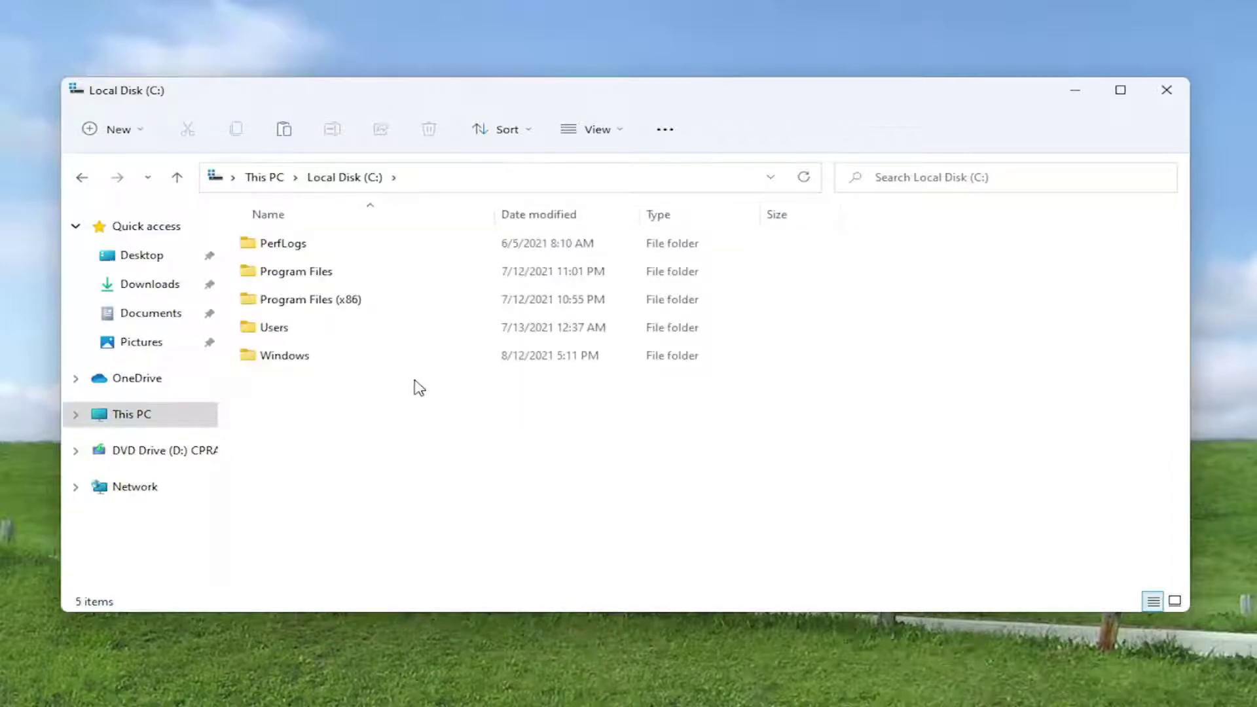
{"action": "double_click", "coordinate": [270, 355]}
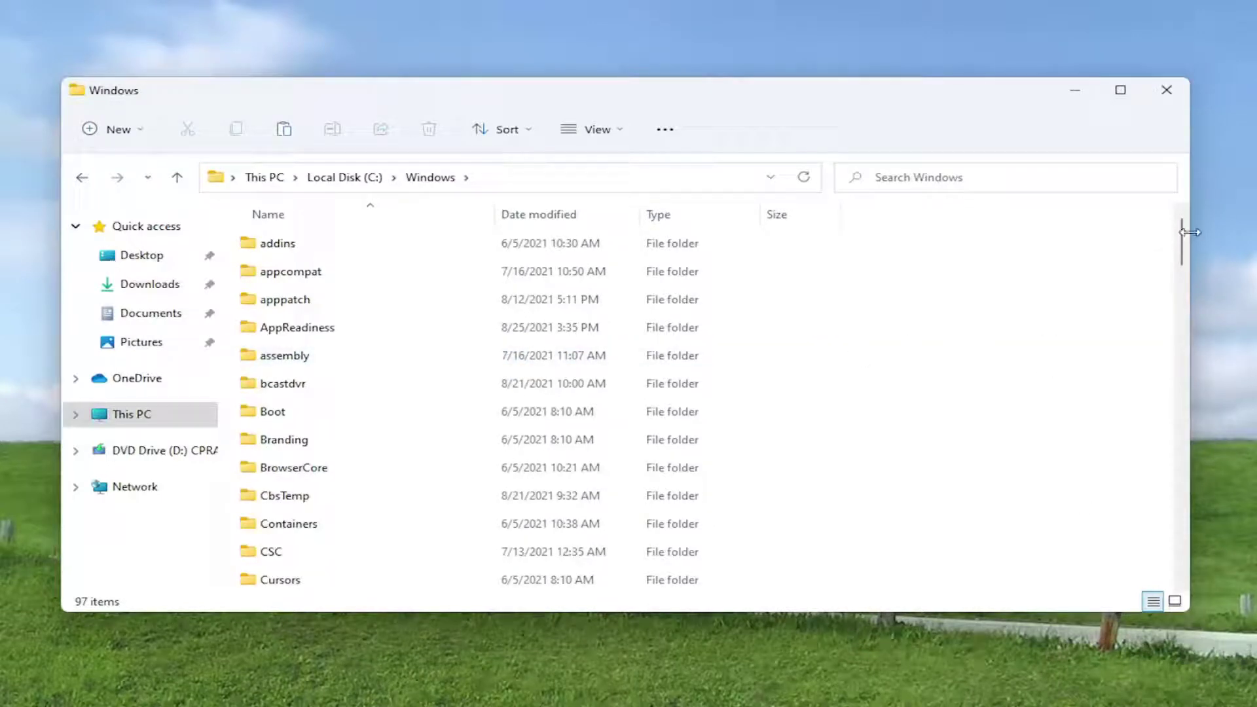
{"action": "left_click_drag", "start_coordinate": [1181, 240], "coordinate": [1182, 403]}
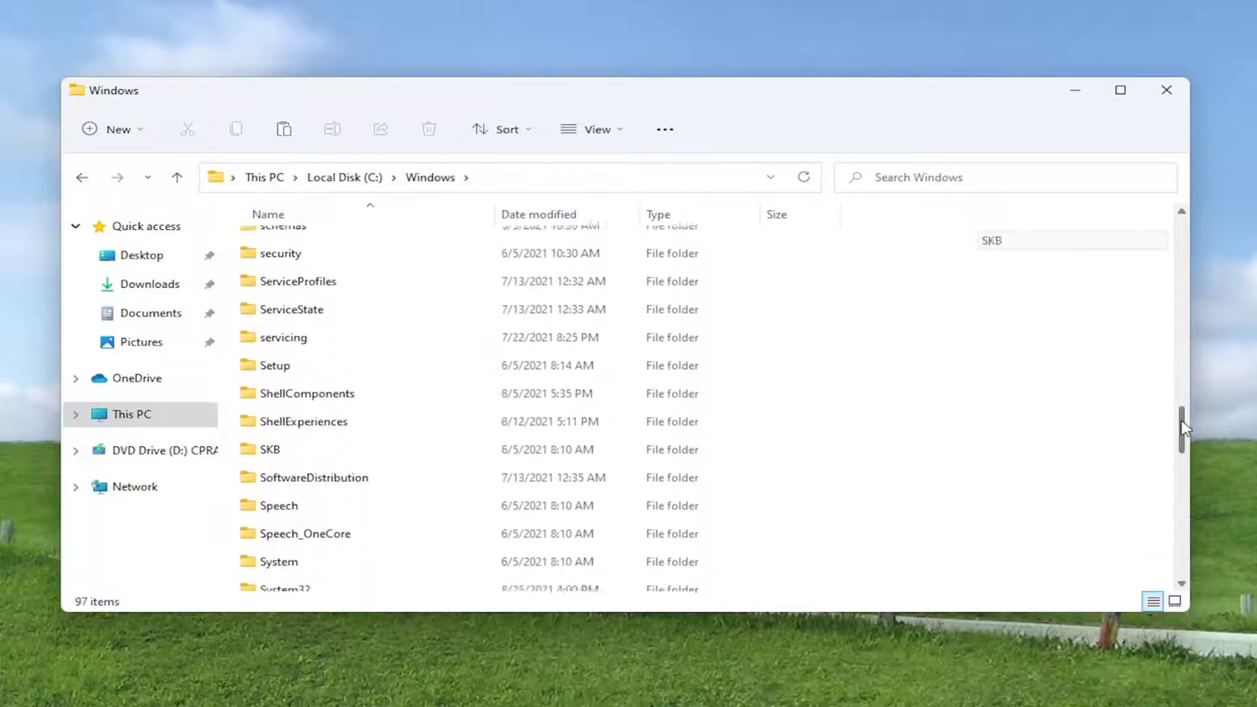
{"action": "left_click_drag", "start_coordinate": [1181, 403], "coordinate": [1182, 472]}
{"action": "left_click", "coordinate": [432, 443]}
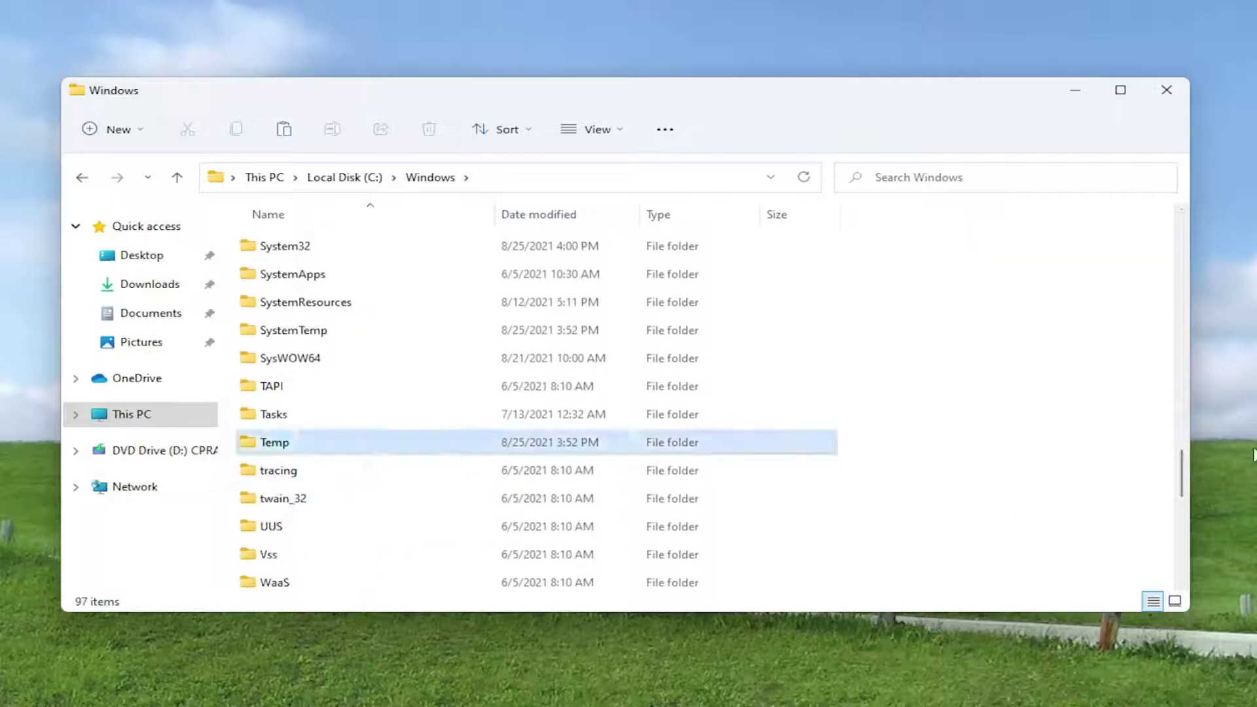
Reach Temp's Advanced Security Settings from its Properties, loading permissions with admin rights.
{"action": "right_click", "coordinate": [264, 443]}
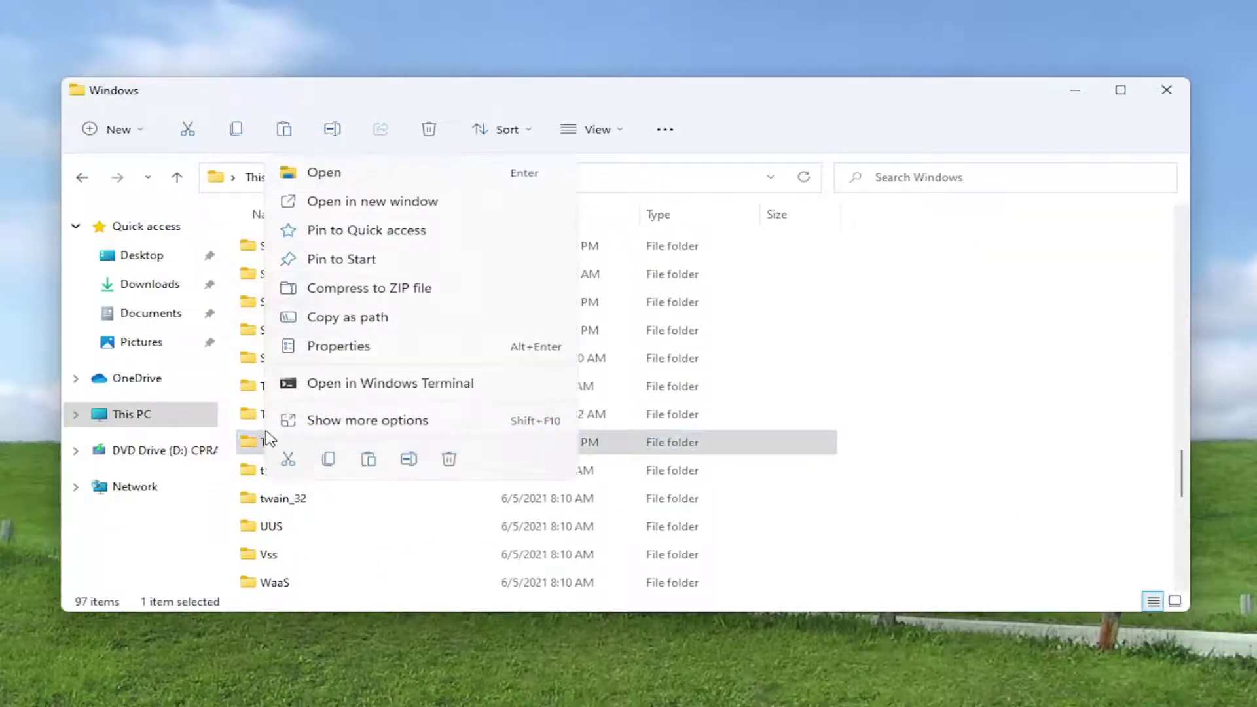
{"action": "left_click", "coordinate": [332, 347]}
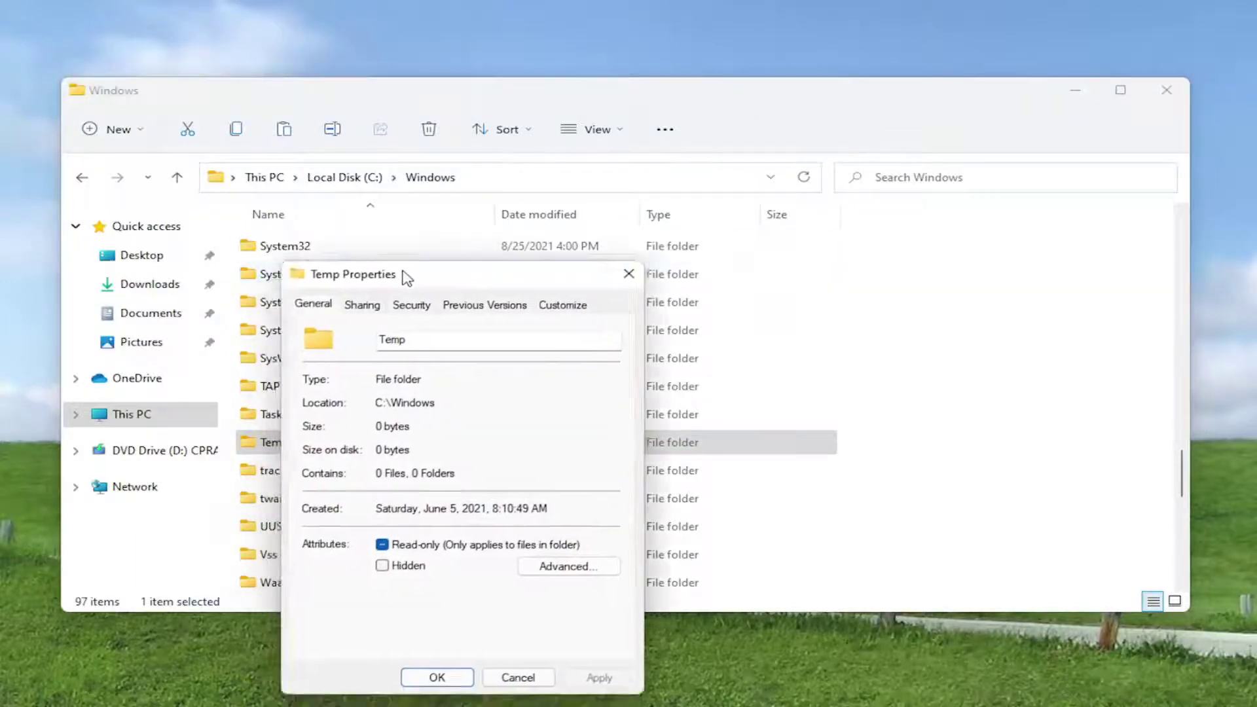
{"action": "left_click_drag", "start_coordinate": [395, 290], "coordinate": [444, 127]}
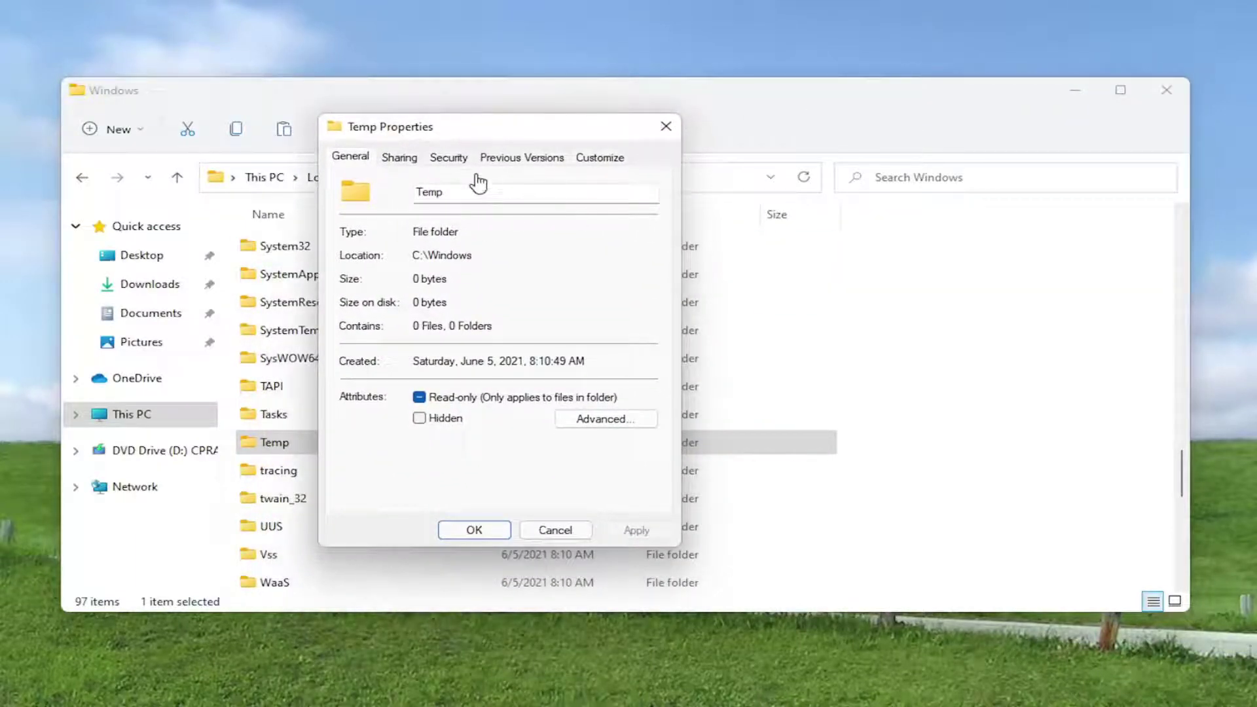
{"action": "left_click", "coordinate": [447, 160]}
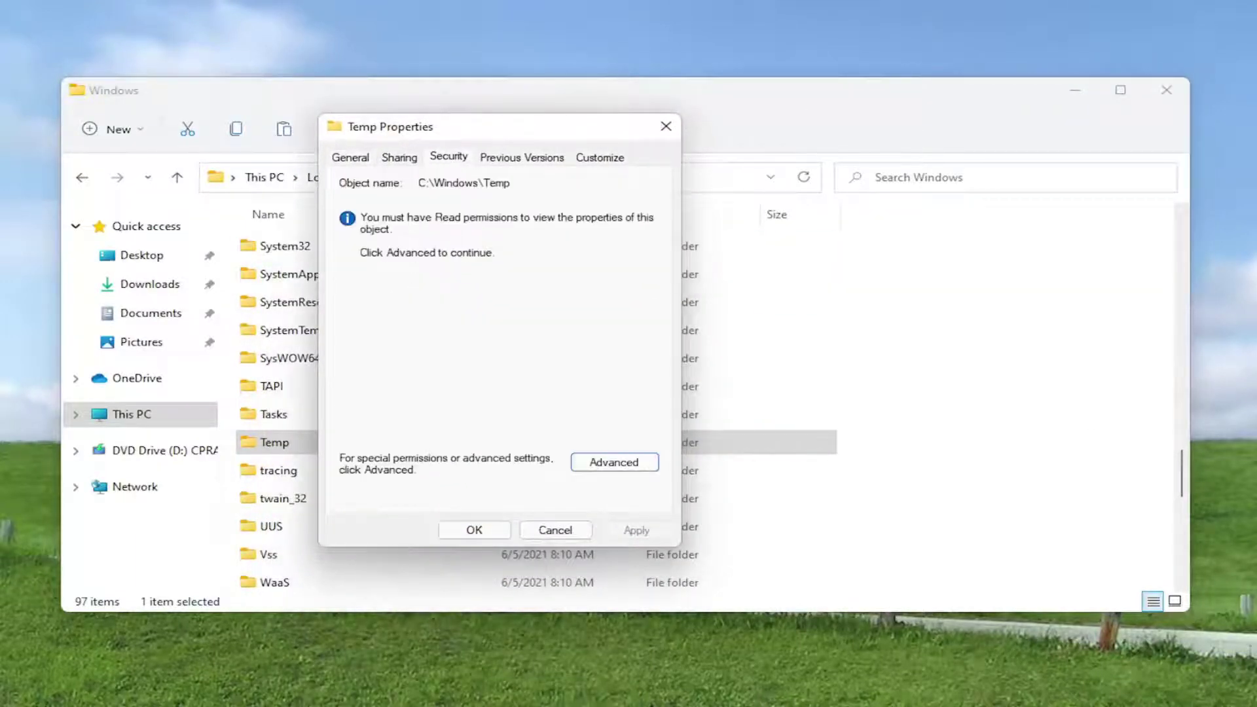
{"action": "left_click", "coordinate": [617, 464]}
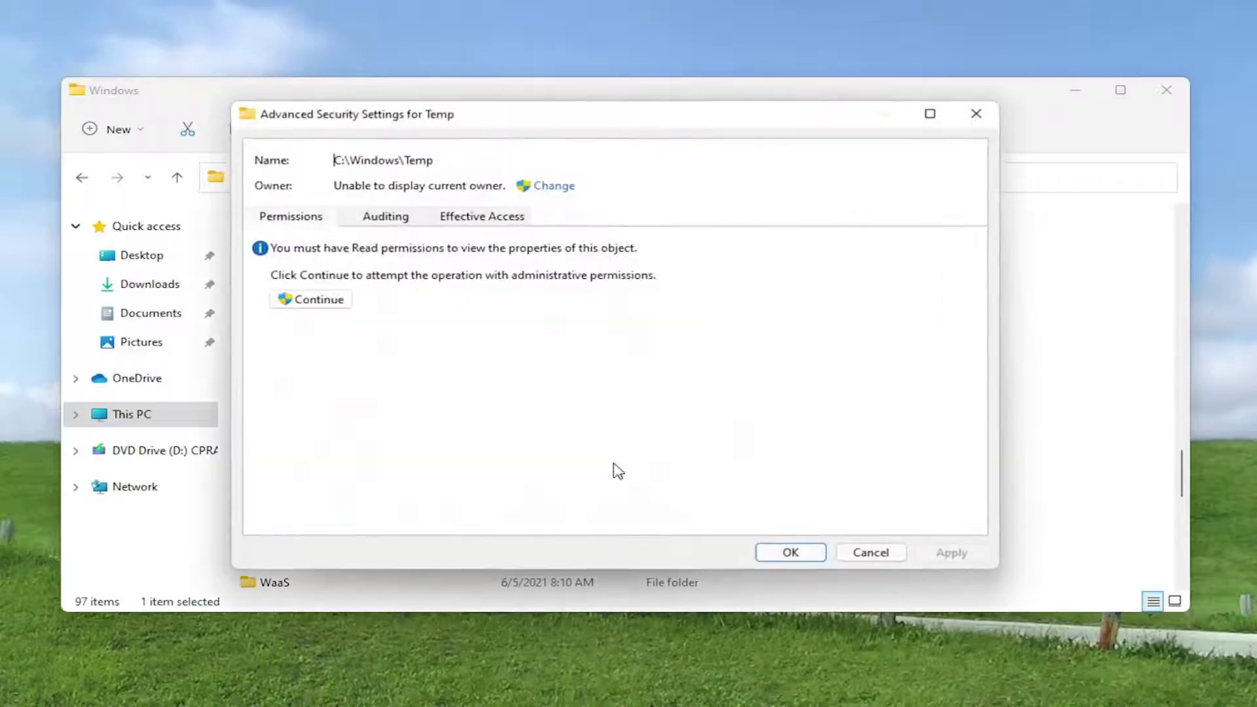
{"action": "left_click", "coordinate": [313, 299]}
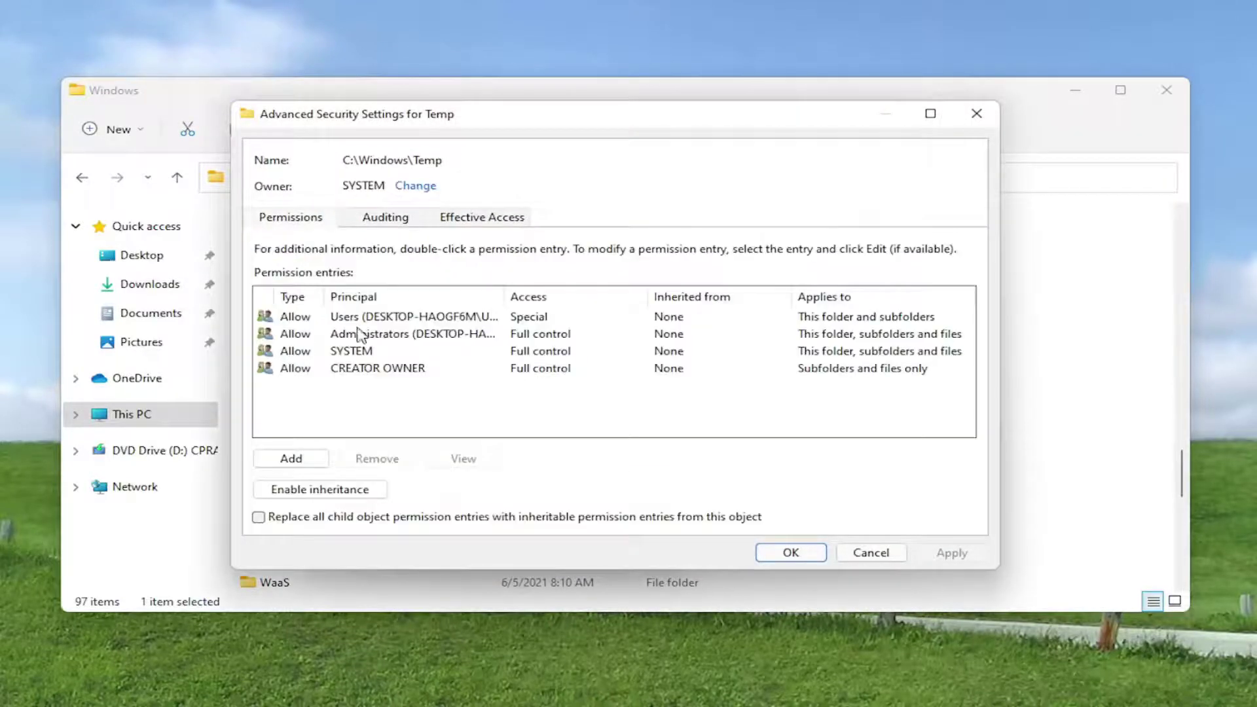
Review the Administrators, SYSTEM, Users and CREATOR OWNER permission entries.
{"action": "left_click", "coordinate": [292, 340]}
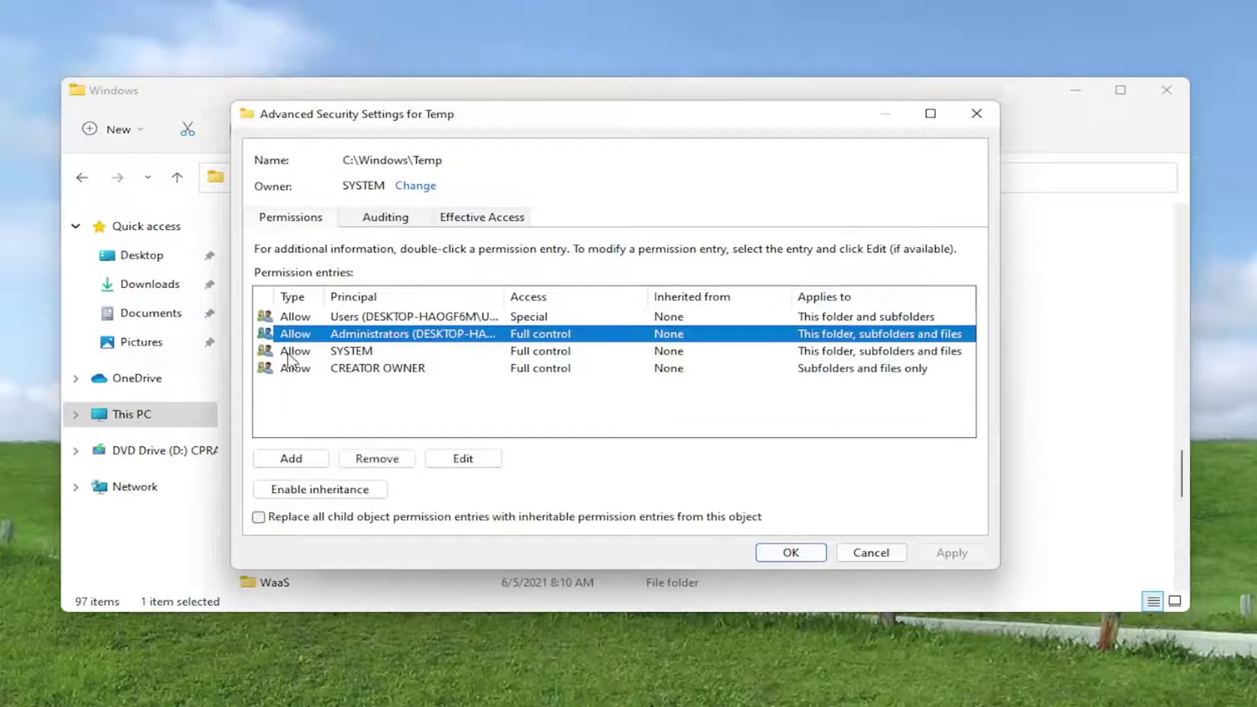
{"action": "left_click", "coordinate": [292, 352]}
{"action": "left_click", "coordinate": [292, 319]}
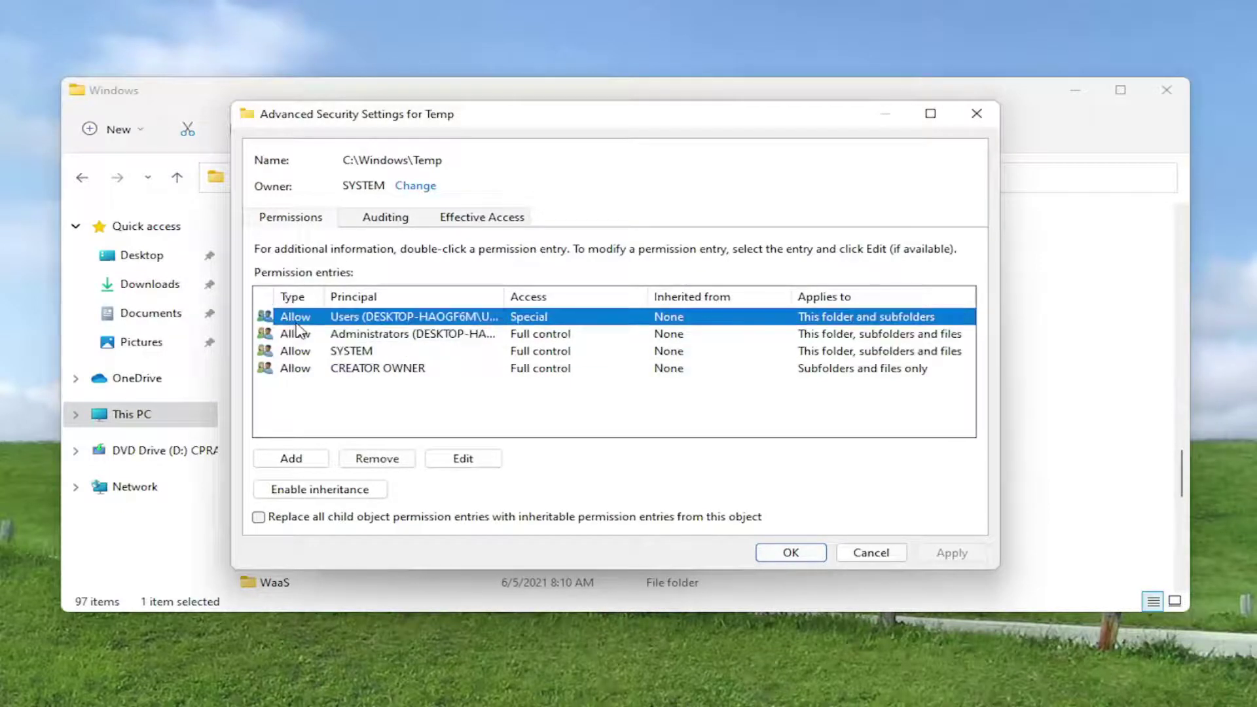
{"action": "left_click", "coordinate": [297, 369]}
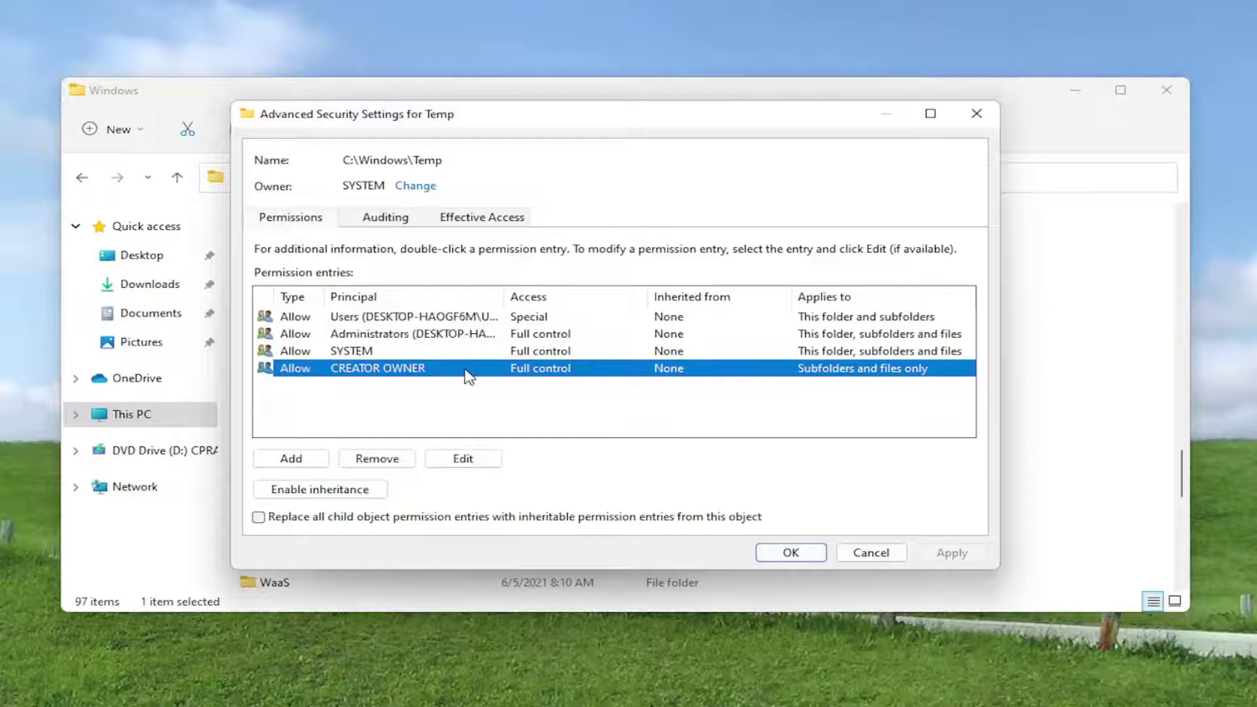
Add a permission entry for principal Everyone with Full control and confirm it.
{"action": "left_click", "coordinate": [290, 458]}
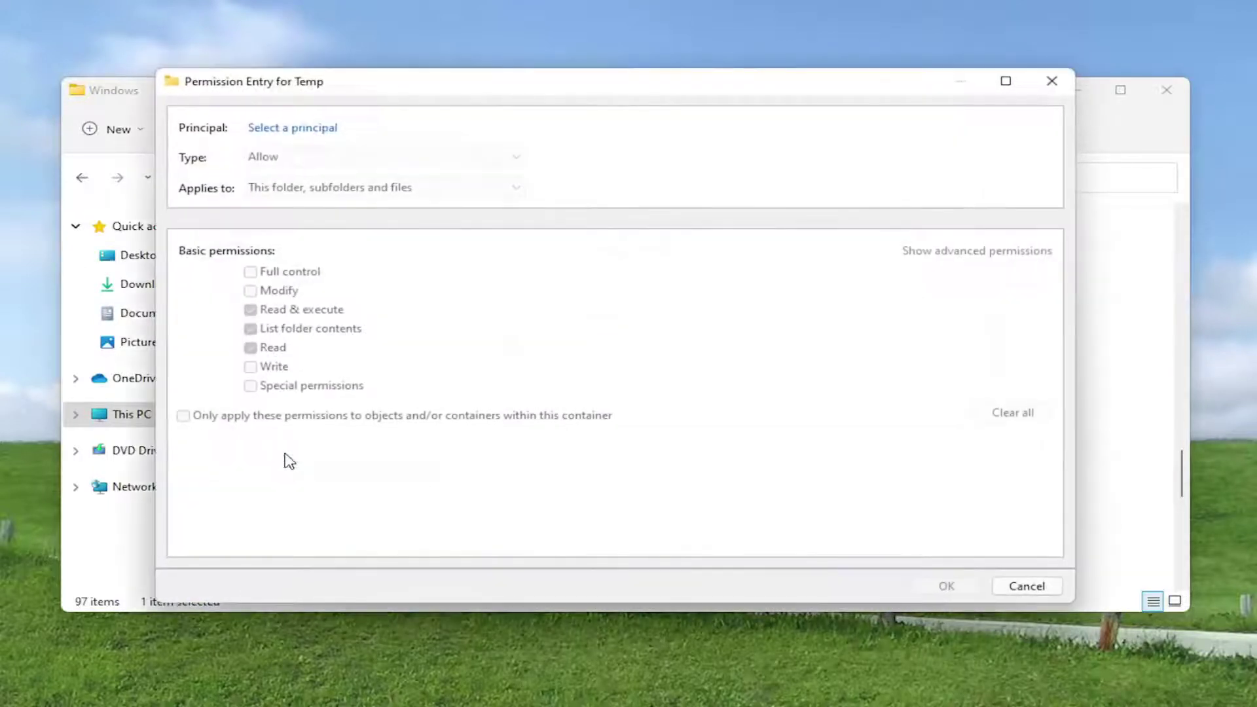
{"action": "left_click", "coordinate": [293, 129]}
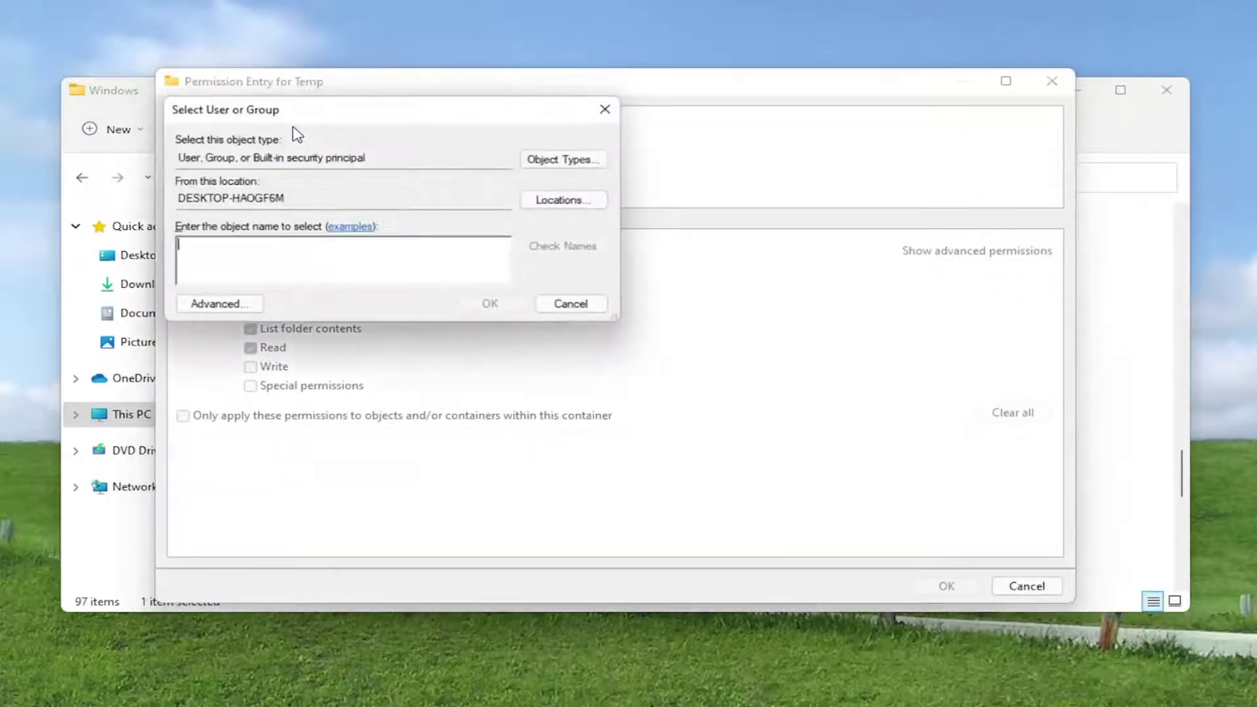
{"action": "type", "text": "e"}
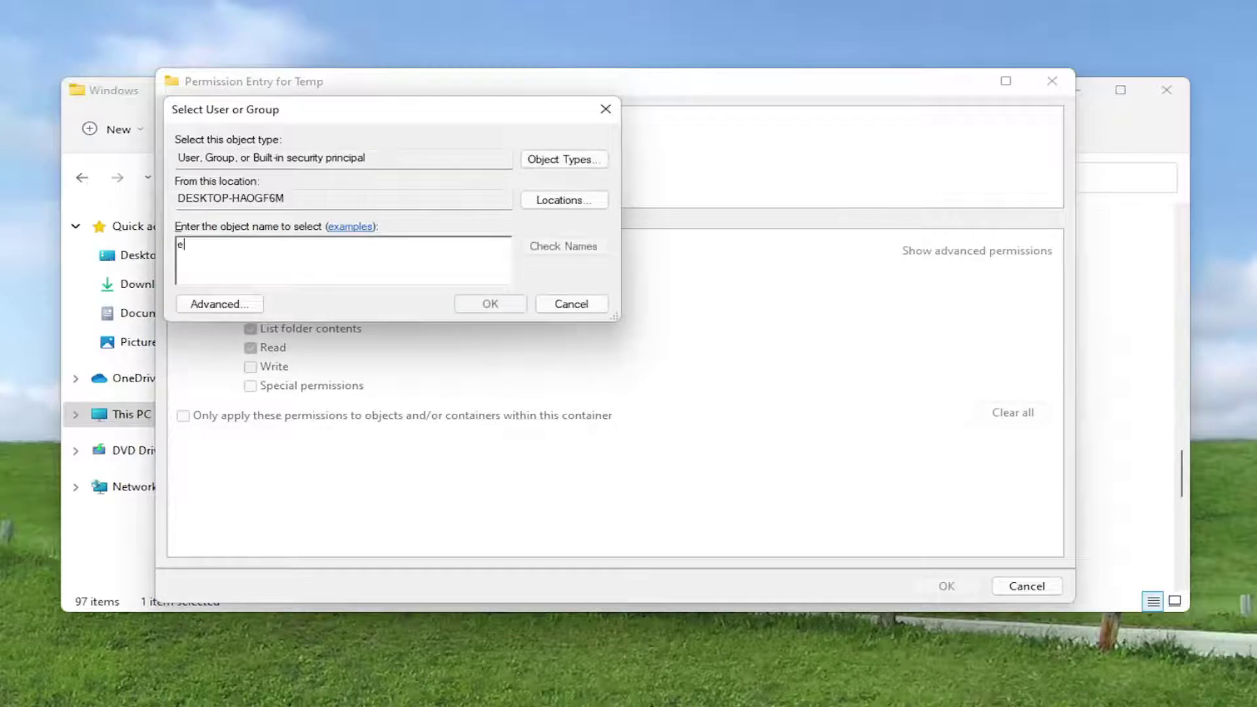
{"action": "type", "text": "veryone"}
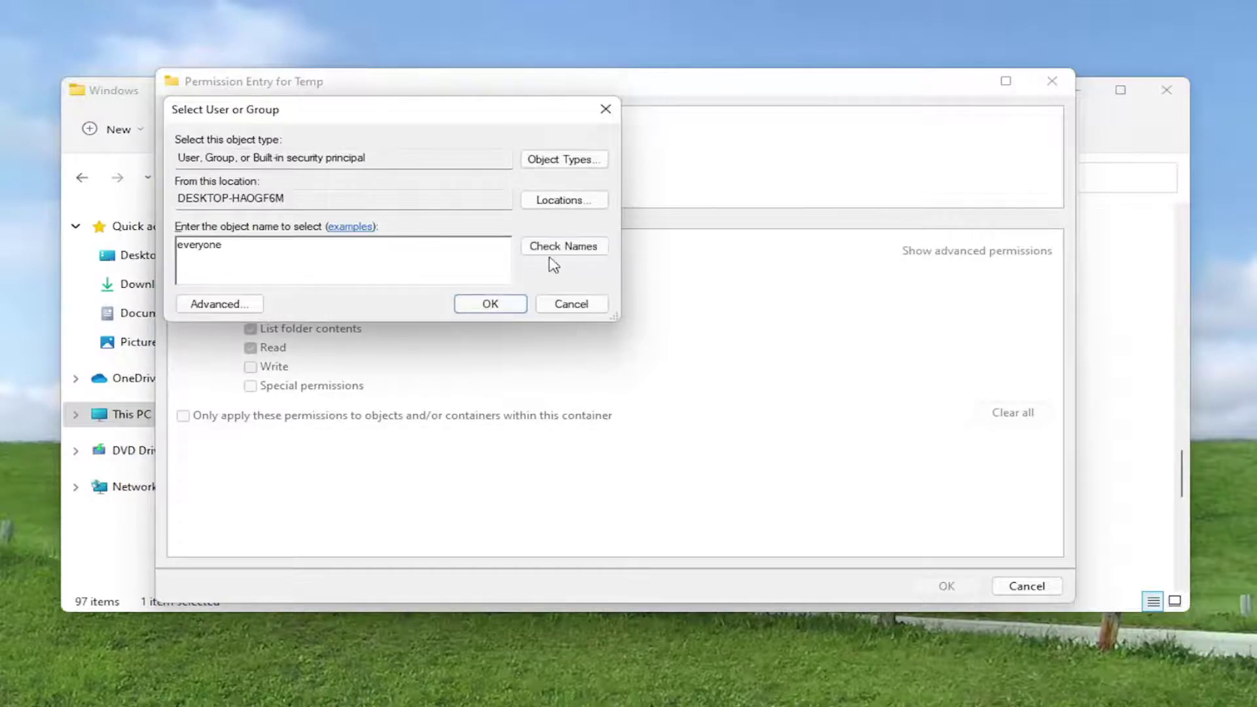
{"action": "left_click", "coordinate": [570, 248]}
{"action": "left_click", "coordinate": [489, 307]}
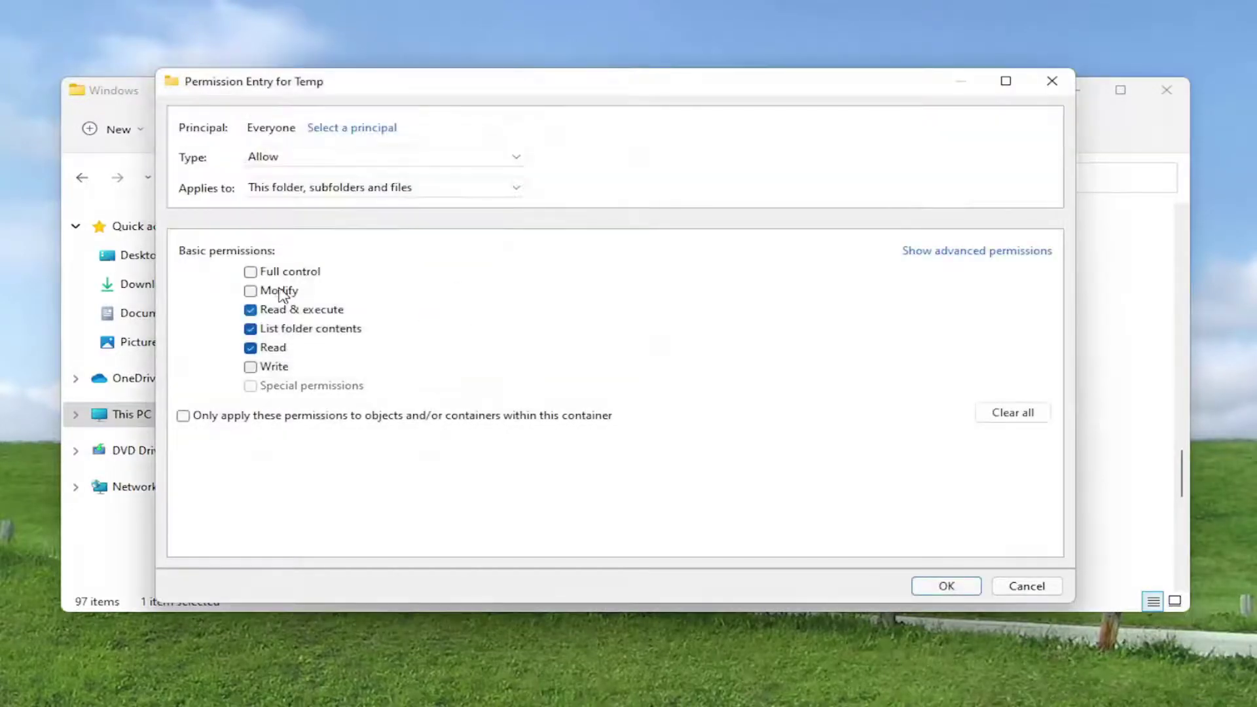
{"action": "left_click", "coordinate": [252, 274]}
{"action": "left_click", "coordinate": [949, 587]}
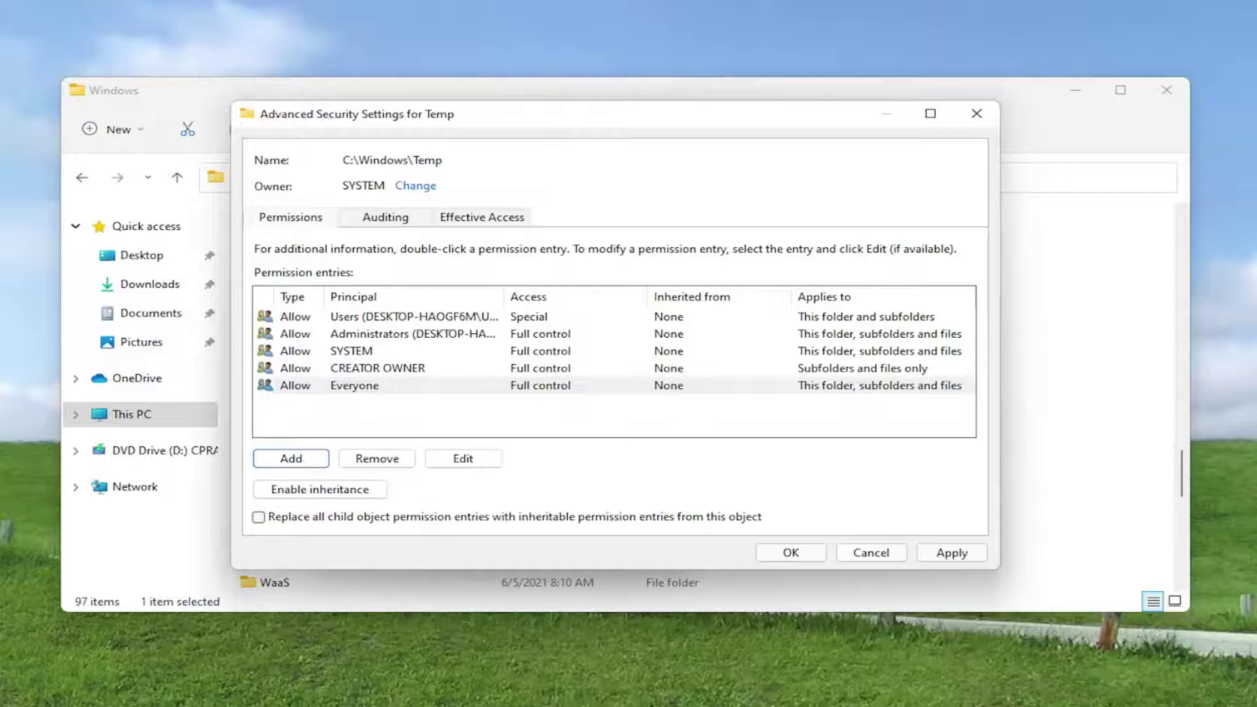
Apply the changes, accept the system-folder warning, and close the dialogs and Explorer.
{"action": "left_click", "coordinate": [951, 552]}
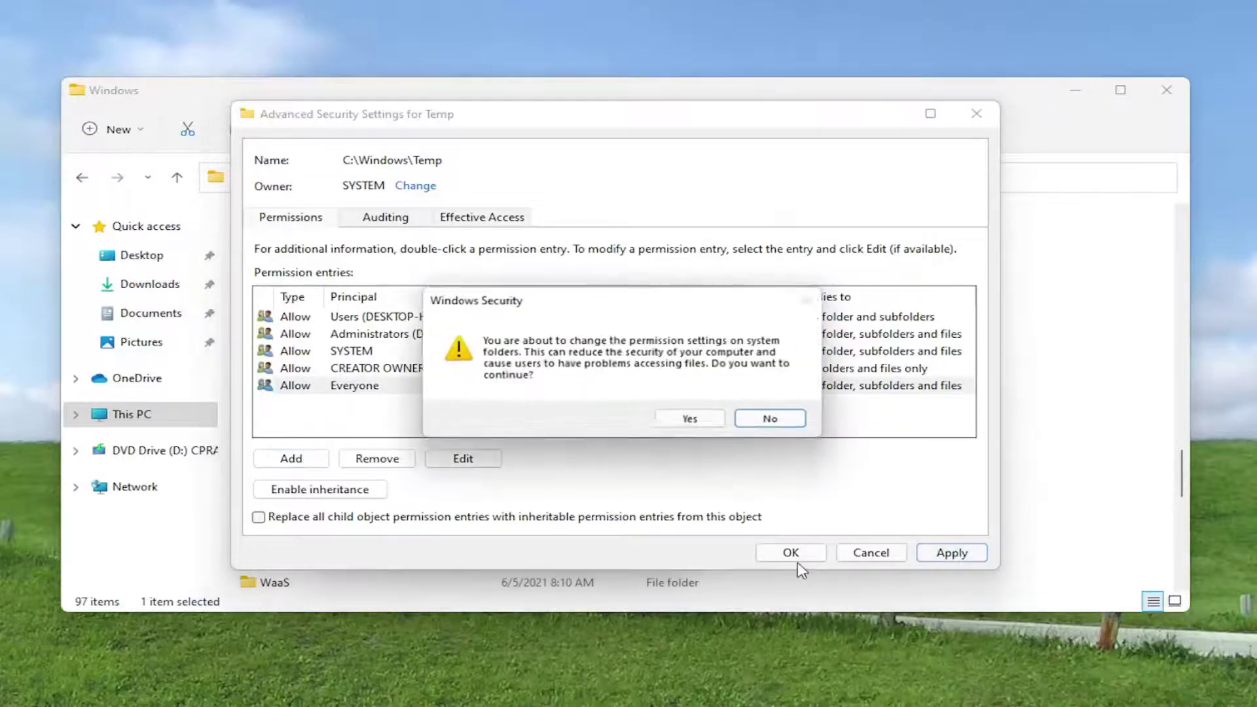
{"action": "left_click", "coordinate": [705, 418]}
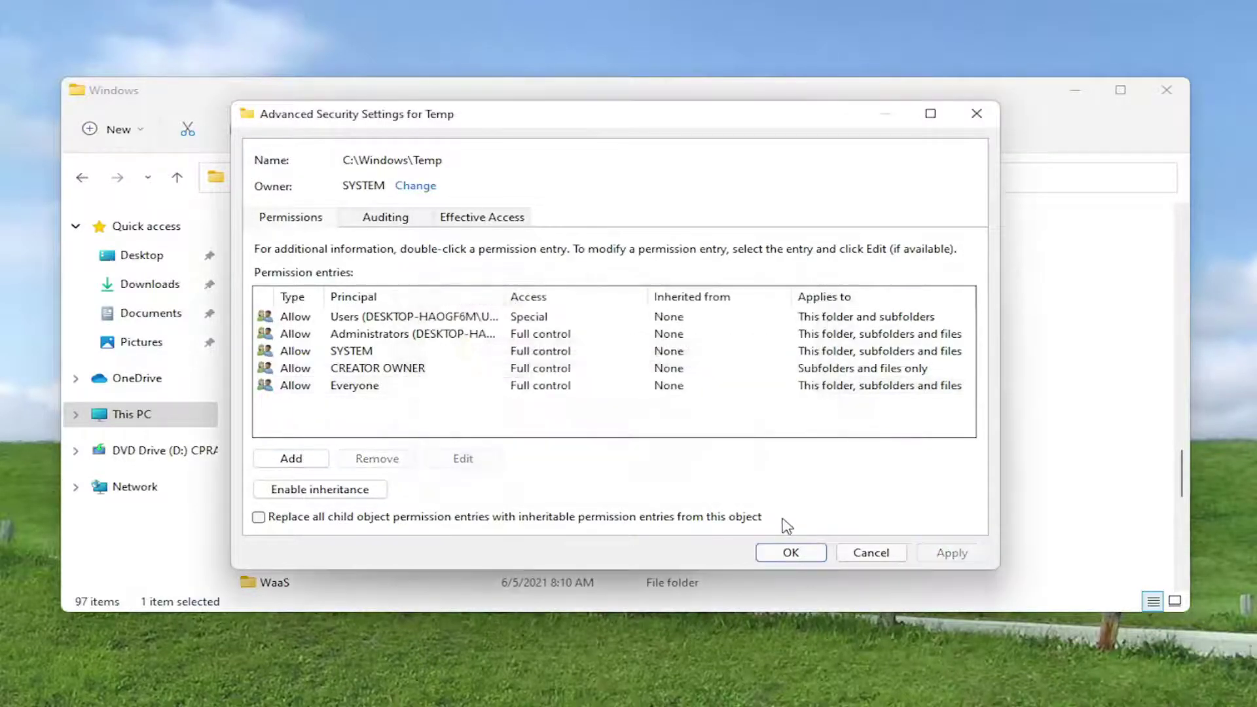
{"action": "left_click", "coordinate": [791, 553]}
{"action": "left_click", "coordinate": [470, 528]}
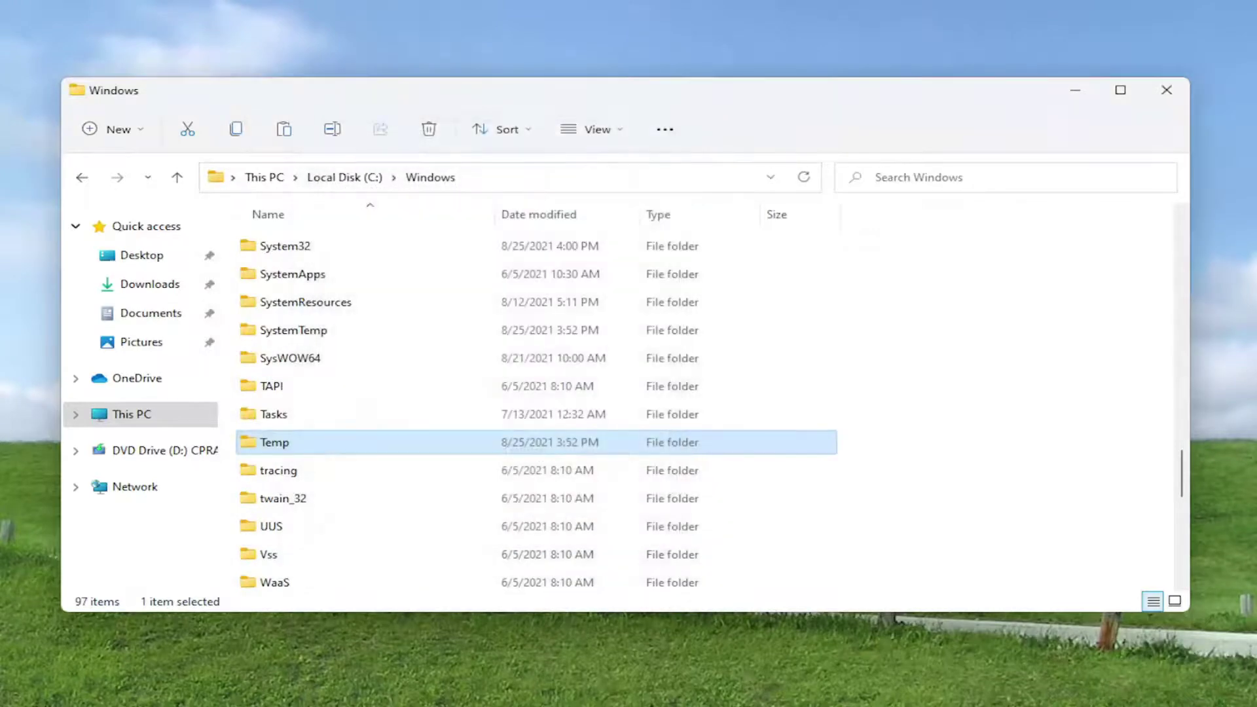
{"action": "left_click", "coordinate": [1165, 91]}
Restart the computer from the Start button's power-user menu.
{"action": "right_click", "coordinate": [494, 689]}
{"action": "mouse_move", "coordinate": [462, 665]}
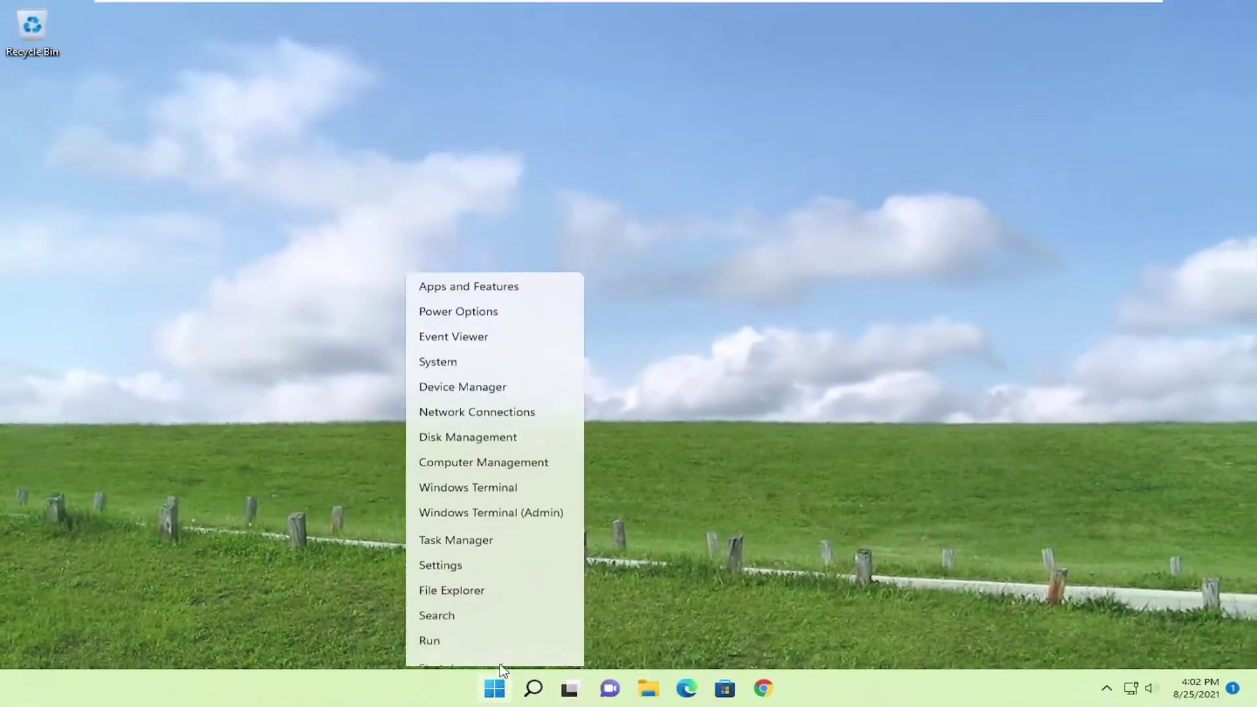
{"action": "left_click", "coordinate": [613, 654]}
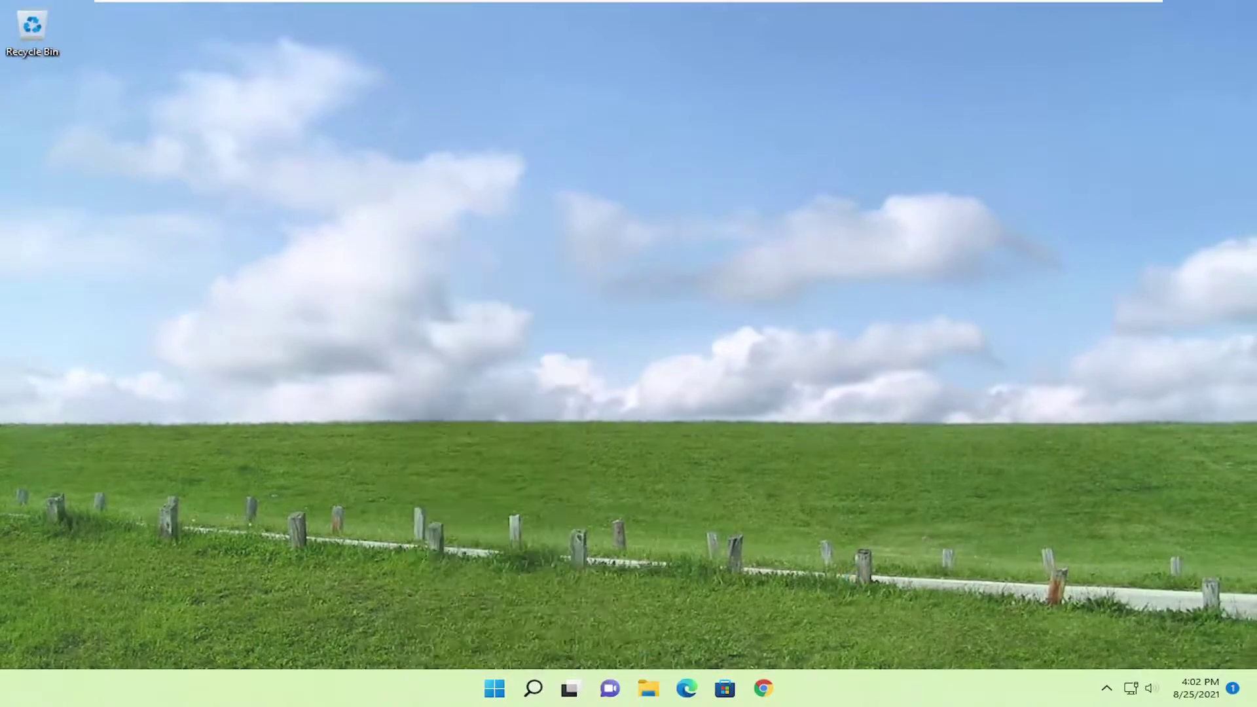